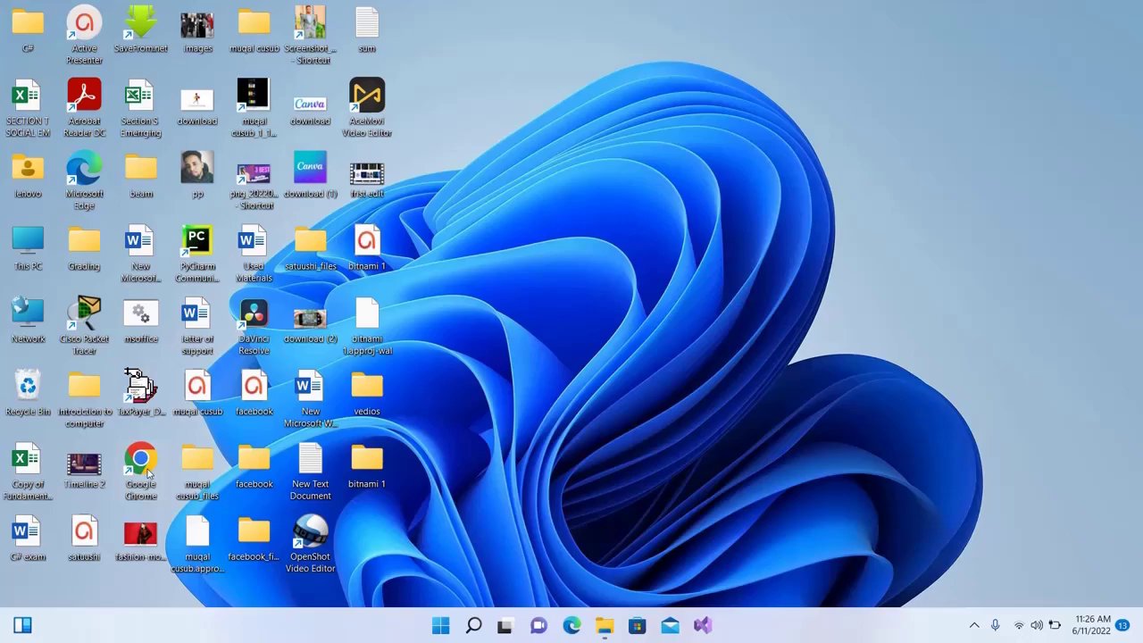
Launch Chrome and search Google for 'bitnami wordpress' from the address bar suggestion
double_click(147, 474)
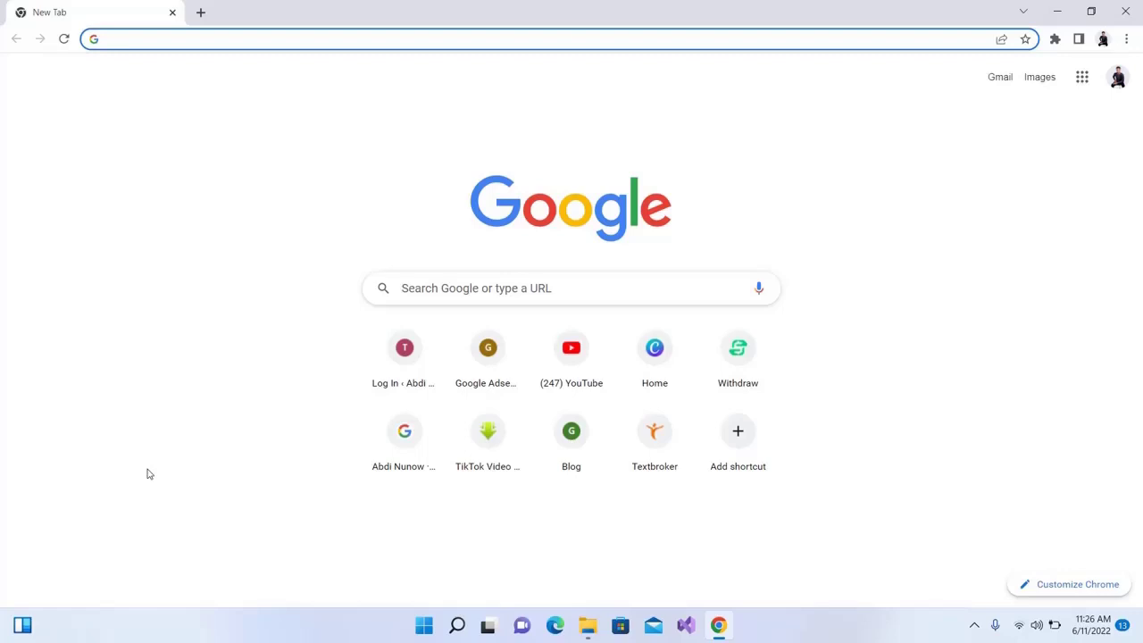
type("betna")
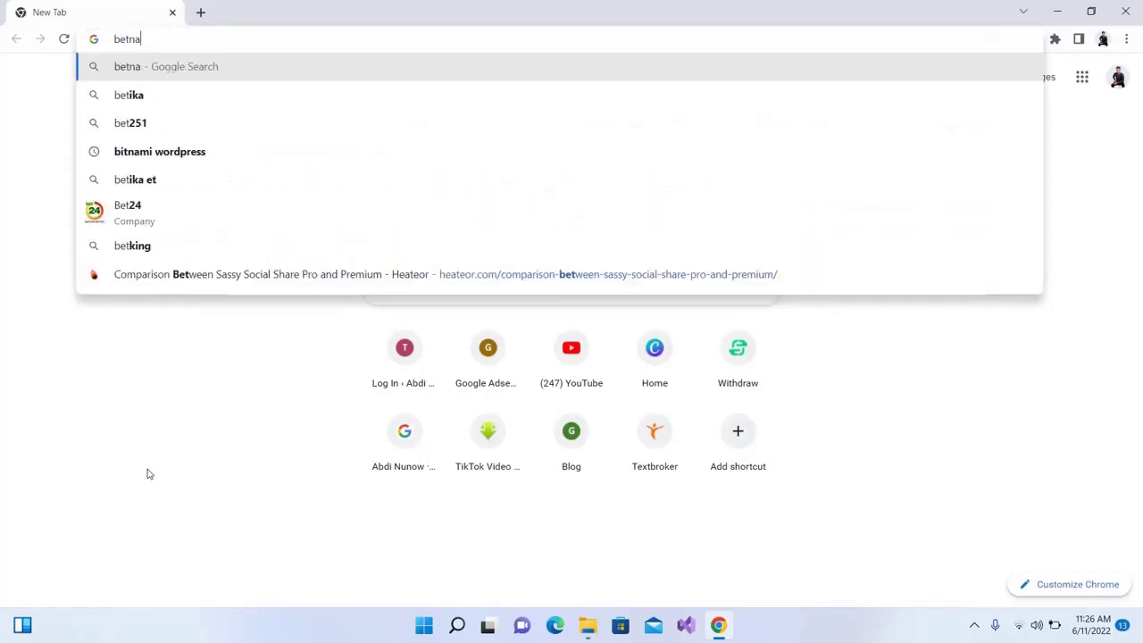
type("mi")
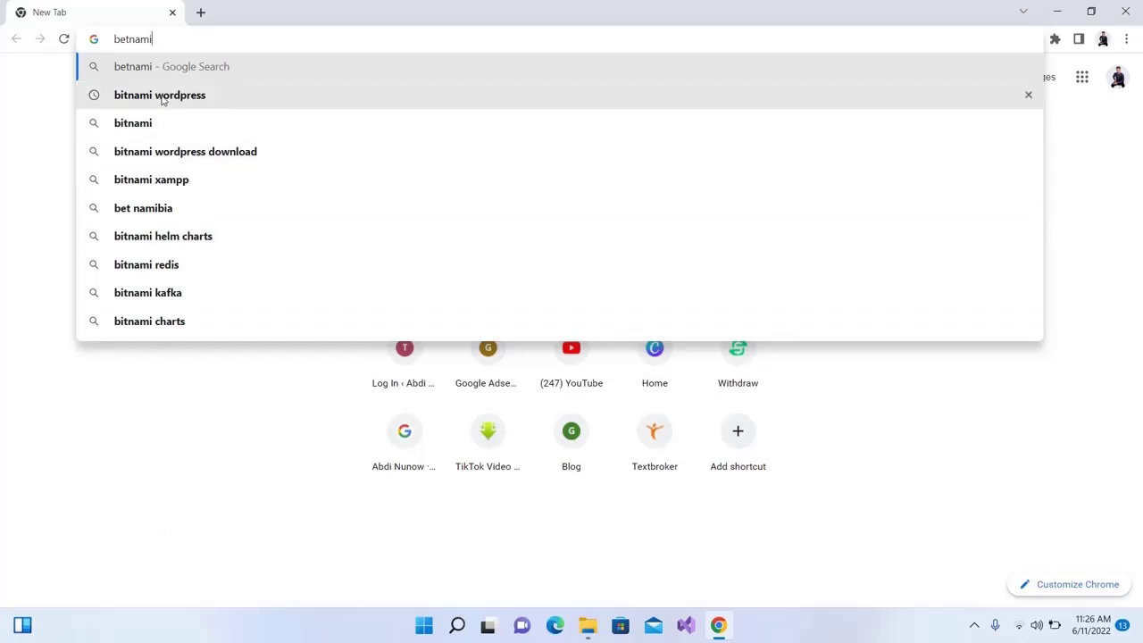
left_click(163, 98)
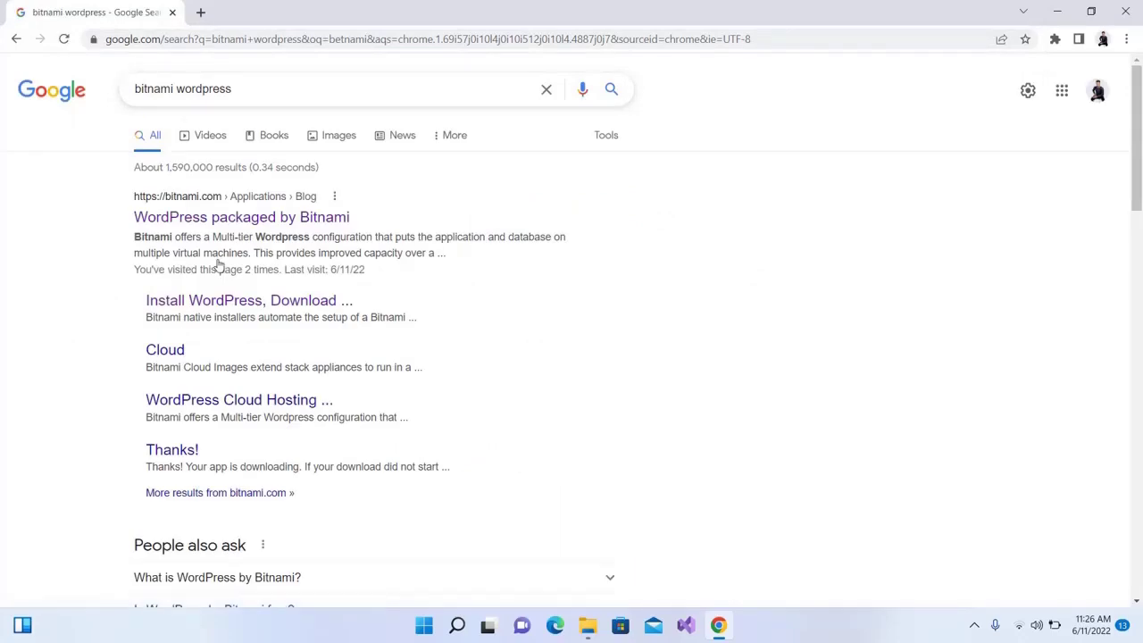
left_click(221, 230)
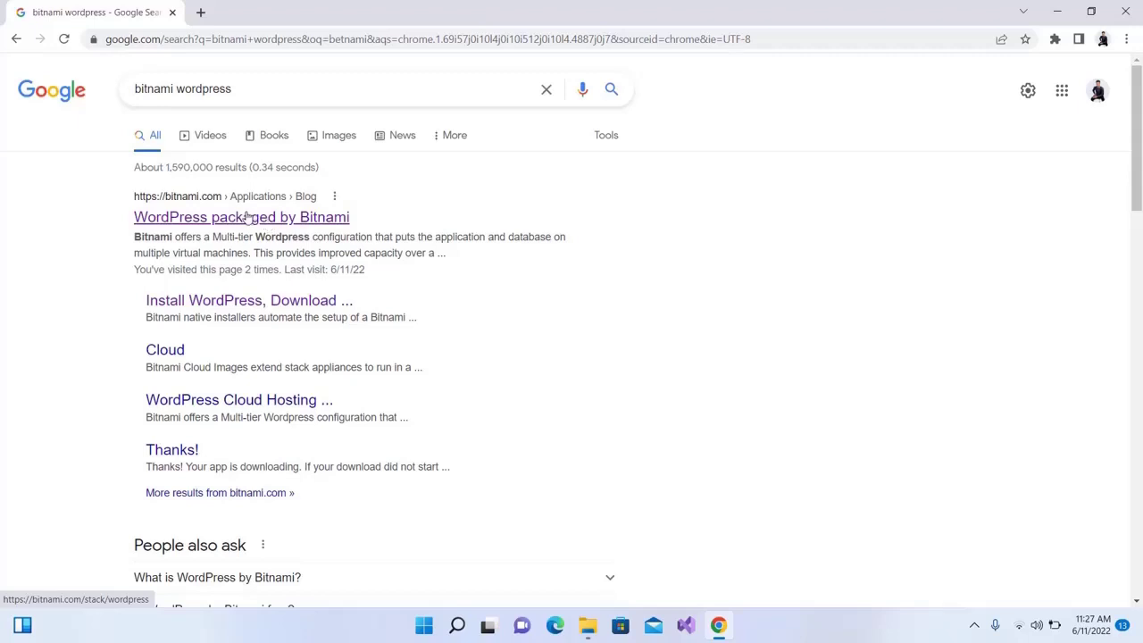
Open the WordPress packaged by Bitnami page, show Win / Mac / Linux installers, and scroll to the downloads
left_click(243, 218)
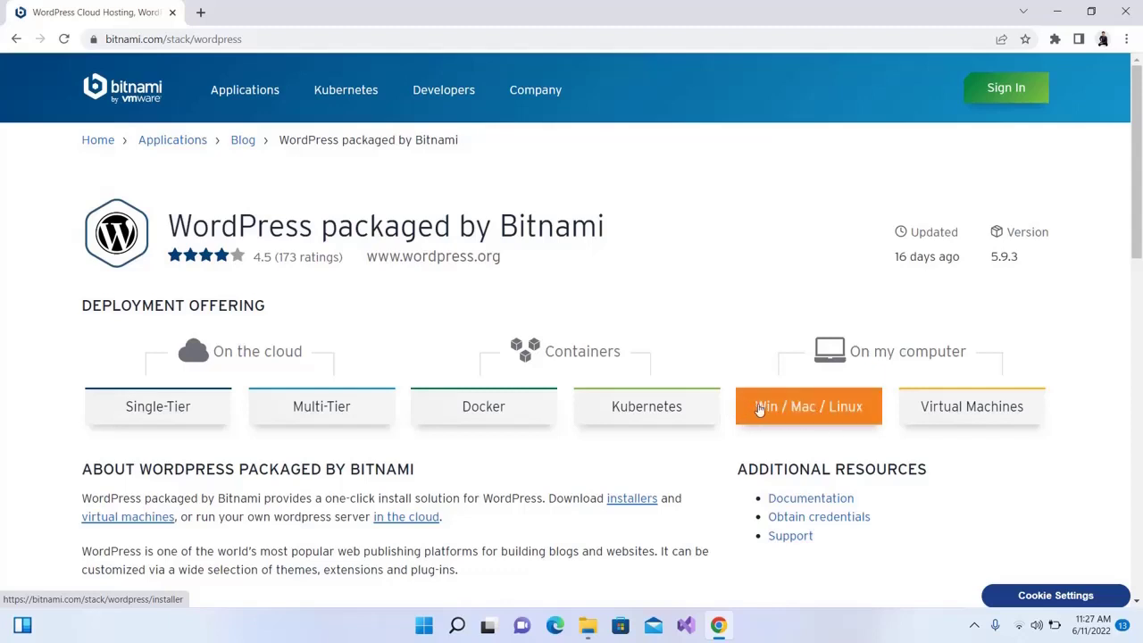
left_click(759, 409)
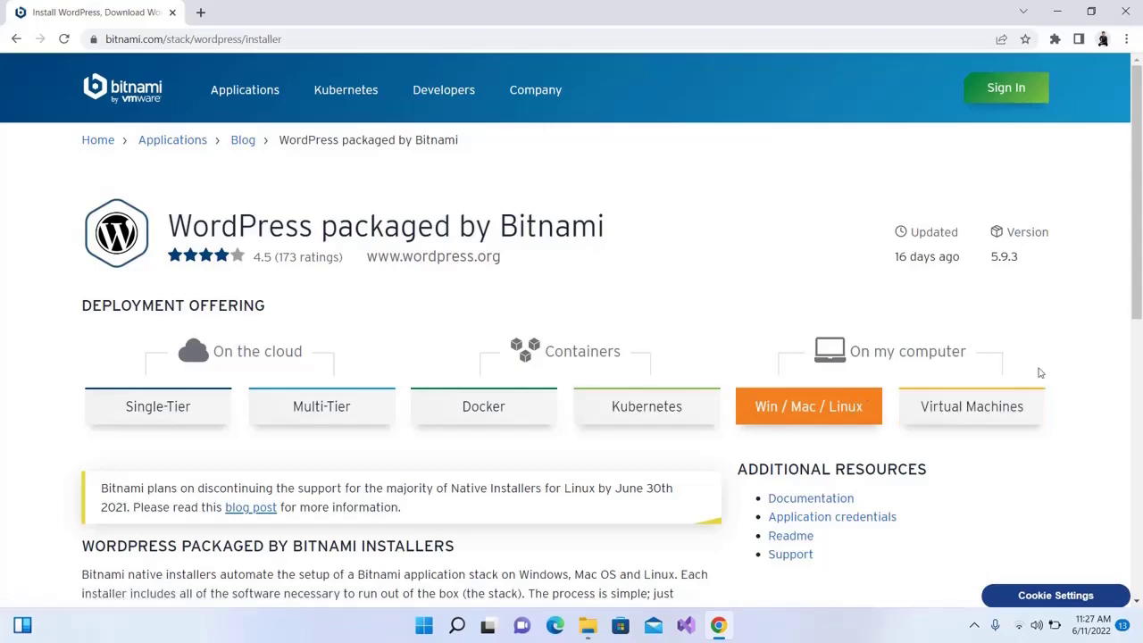
scroll(1139, 315, "down", 1)
scroll(1139, 315, "down", 5)
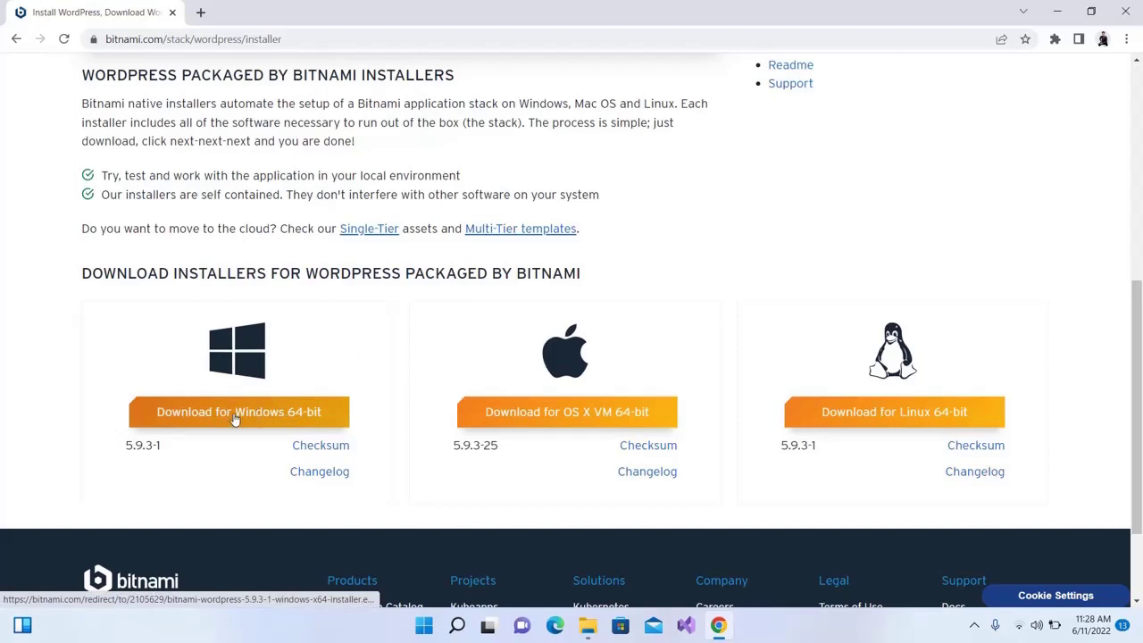
Download the Windows 64-bit installer (5.9.3-1) without signing in and run it
left_click(235, 420)
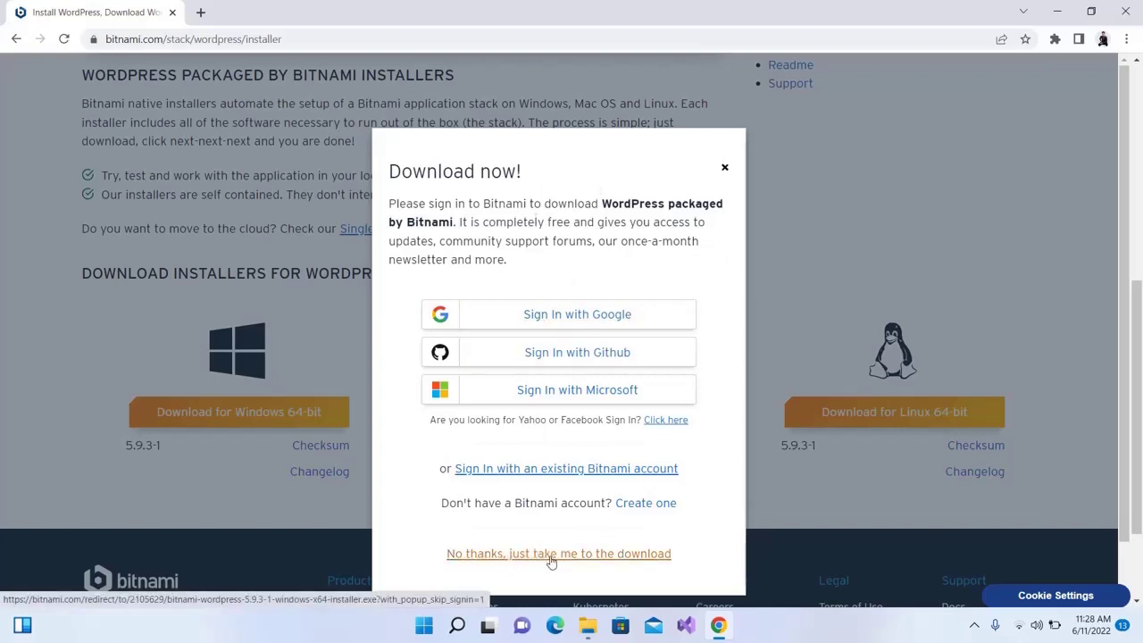
left_click(632, 555)
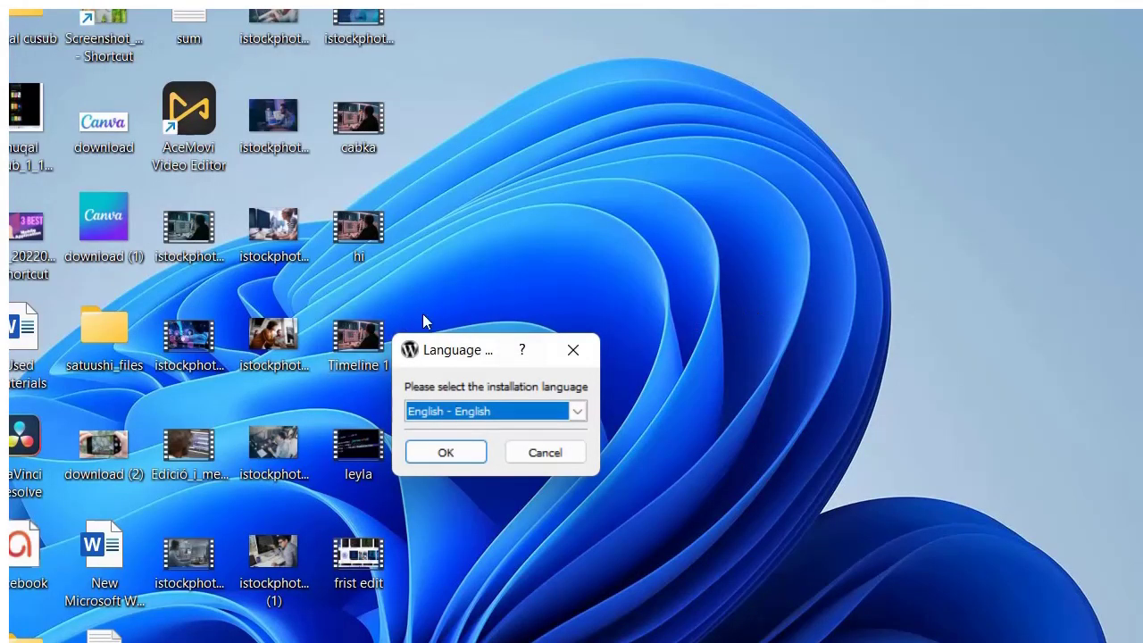
Accept English, keep WordPress and PhpMyAdmin, and keep the folder C:\Bitnami\wordpress-5.9.3-1
left_click(446, 453)
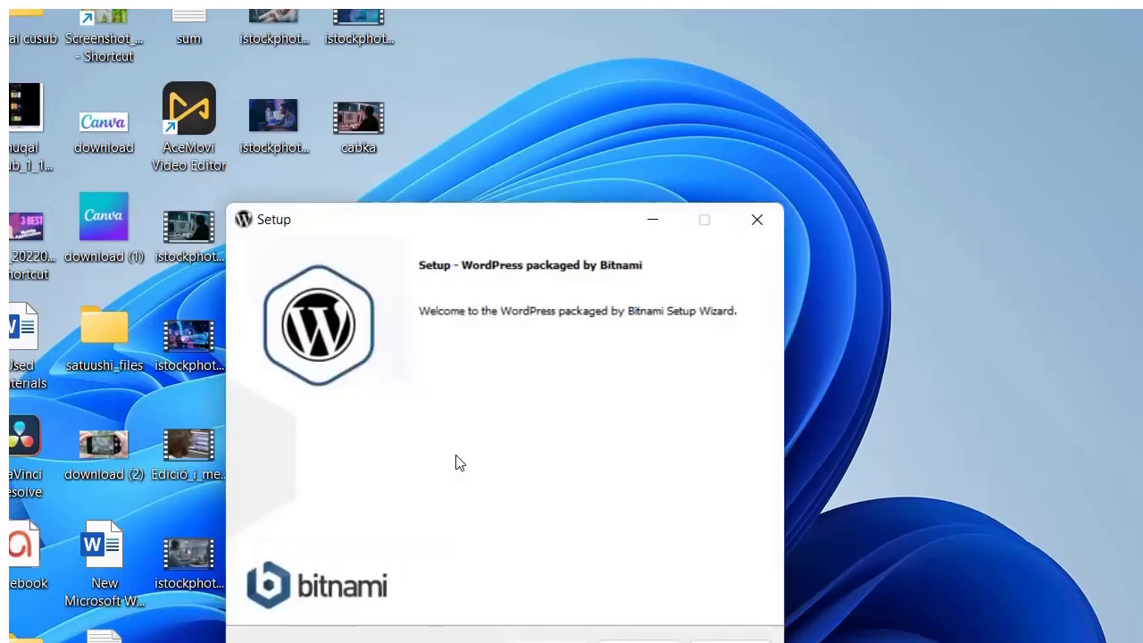
left_click_drag(527, 224, 497, 149)
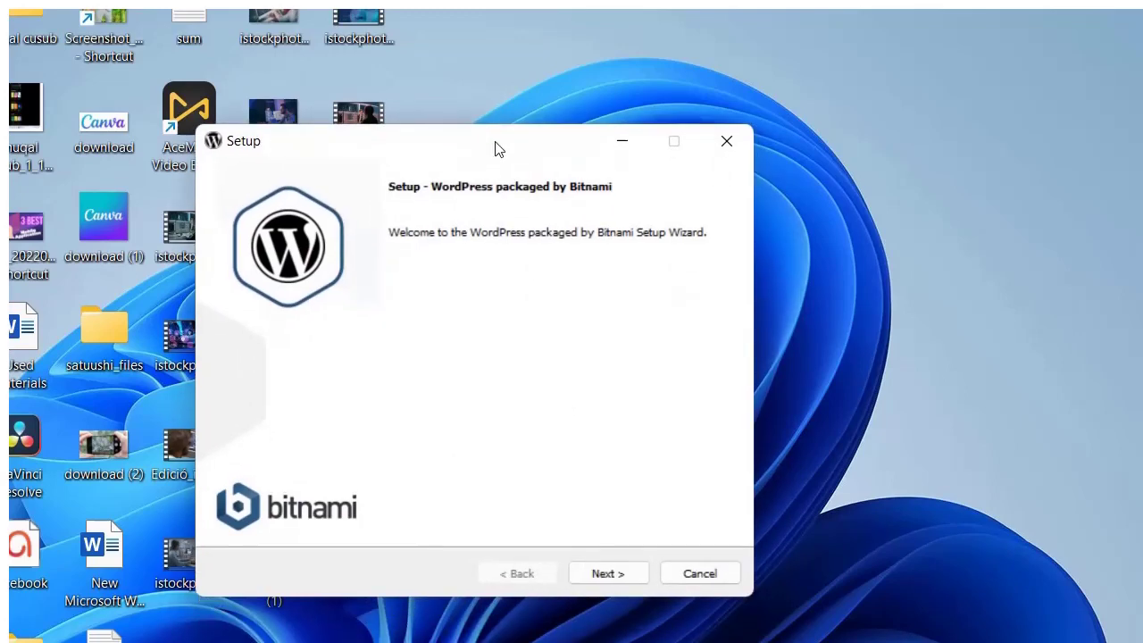
left_click(614, 578)
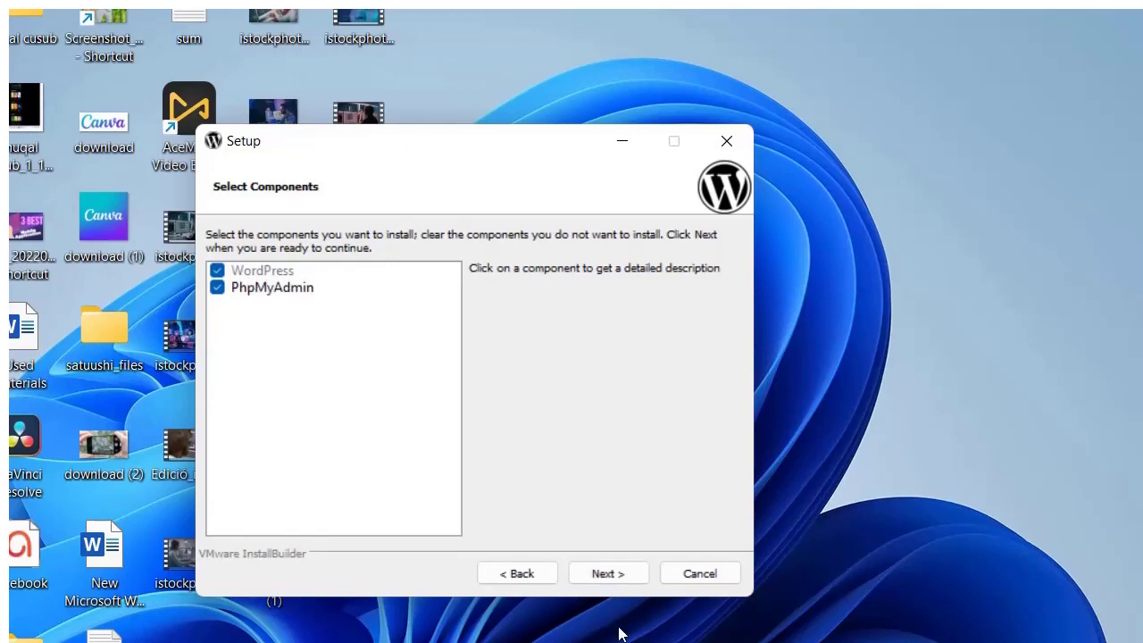
left_click(605, 577)
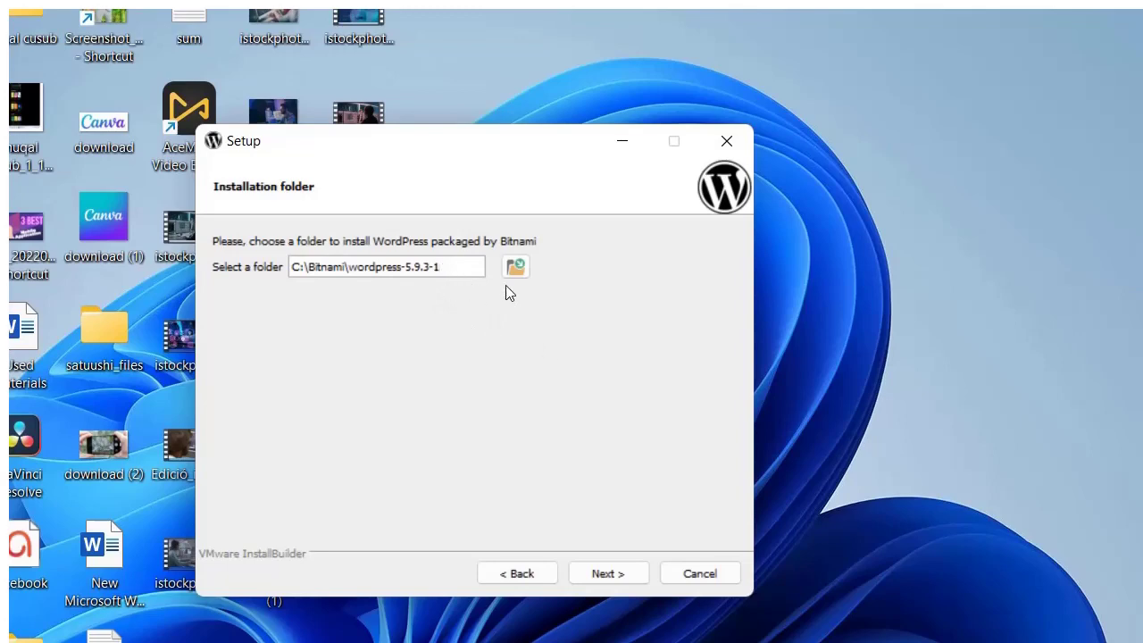
left_click(598, 579)
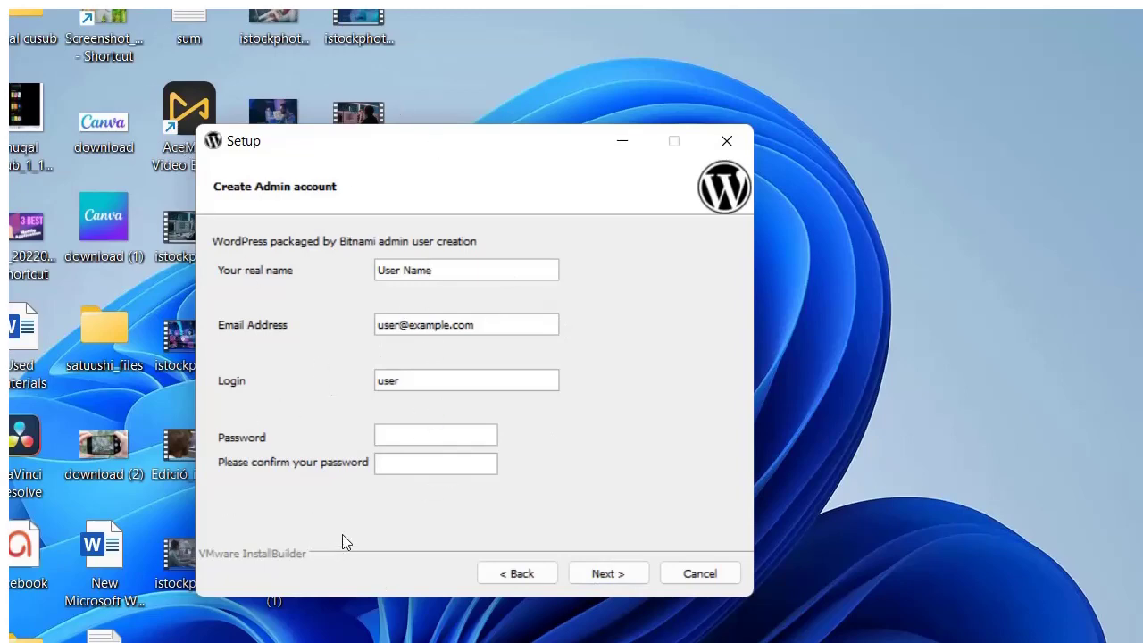
Set the admin login to acdemy1, then enter and confirm the admin password
left_click(395, 439)
left_click(418, 376)
key("BackSpace")
key("BackSpace")
key("BackSpace")
key("BackSpace")
type("acdemy1")
left_click(423, 434)
type("******")
left_click(425, 463)
type("*****")
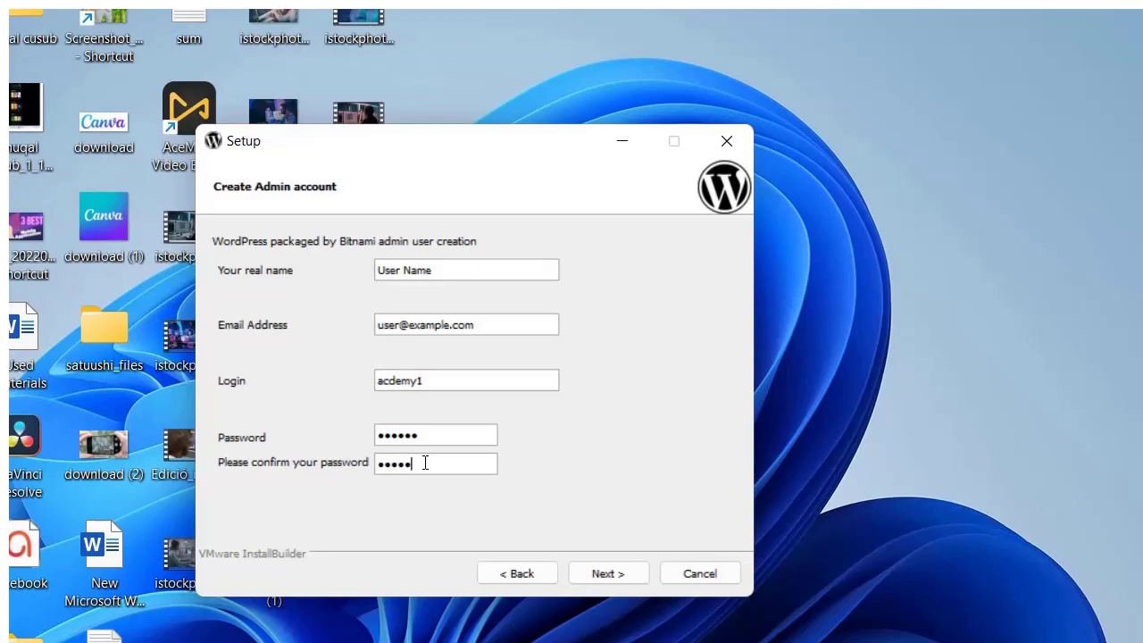
type("*")
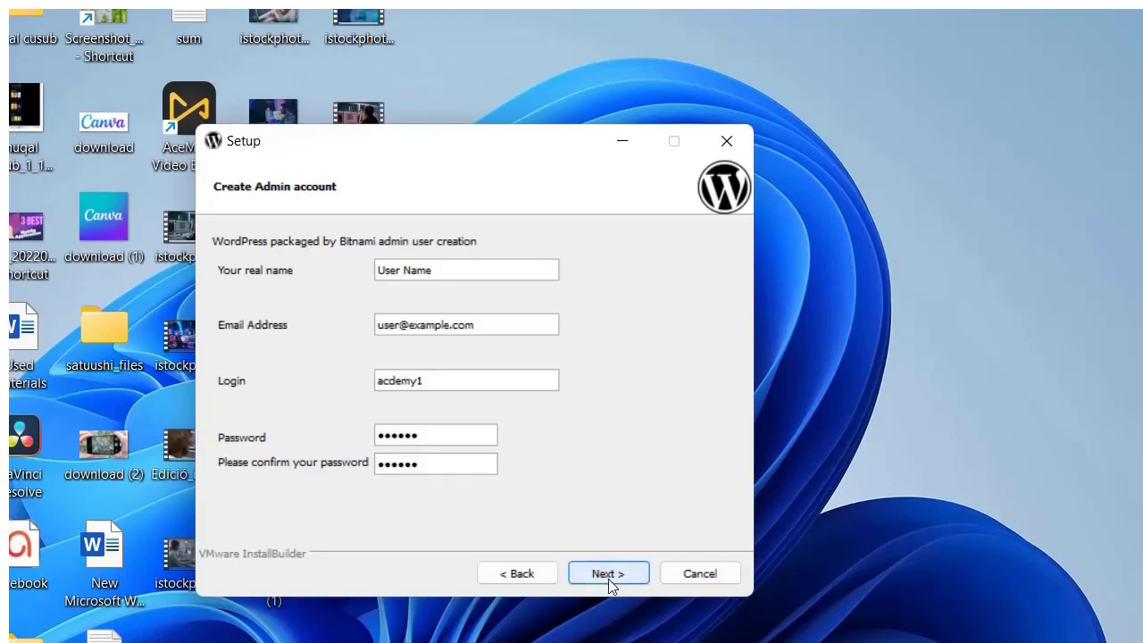
Replace the placeholder real name and e-mail with the admin's own details and continue
left_click(487, 328)
key("BackSpace")
key("BackSpace")
key("BackSpace")
key("BackSpace")
key("BackSpace")
key("BackSpace")
key("BackSpace")
key("BackSpace")
key("BackSpace")
key("BackSpace")
key("BackSpace")
key("BackSpace")
key("BackSpace")
key("BackSpace")
key("BackSpace")
key("BackSpace")
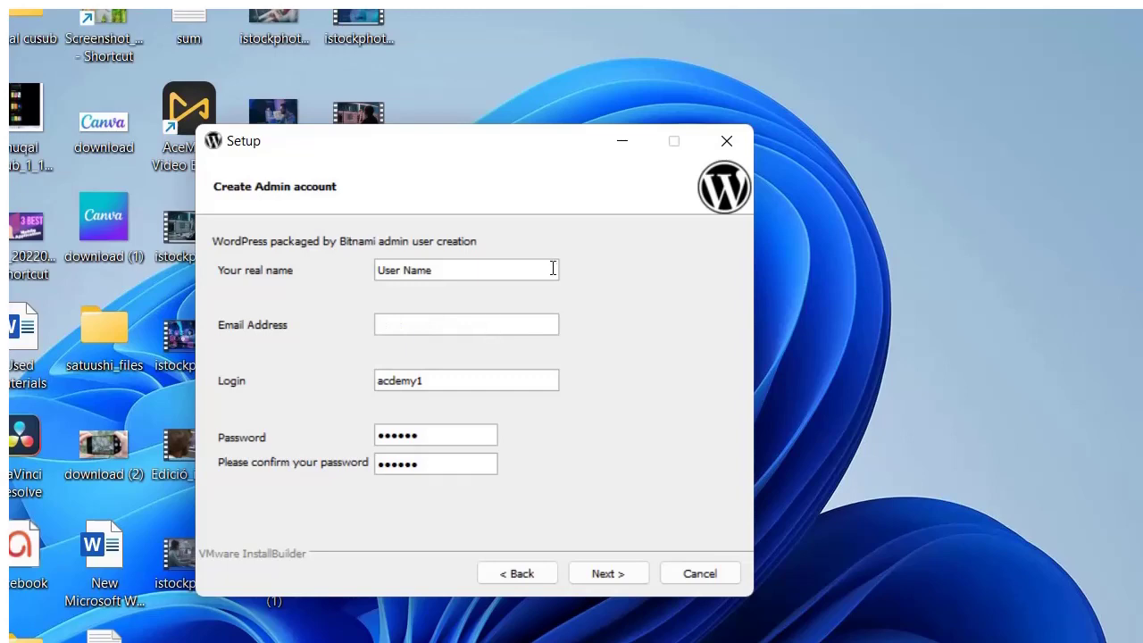
left_click(441, 269)
key("BackSpace")
key("BackSpace")
key("BackSpace")
key("BackSpace")
key("BackSpace")
key("BackSpace")
key("BackSpace")
key("BackSpace")
key("BackSpace")
type("a")
key("BackSpace")
type("real man")
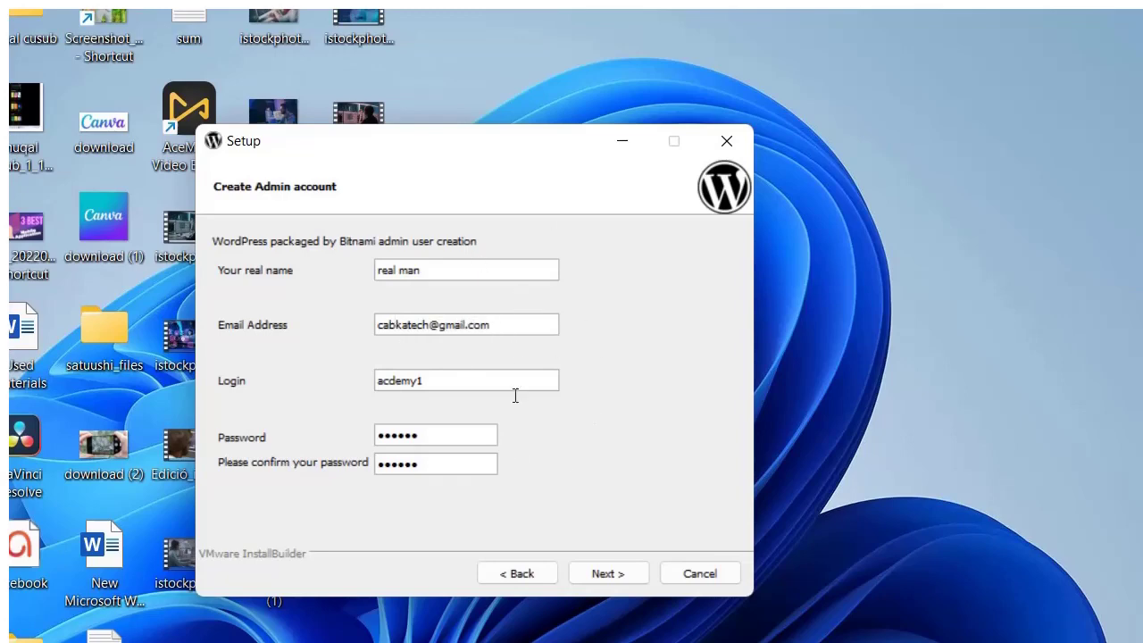
left_click(624, 573)
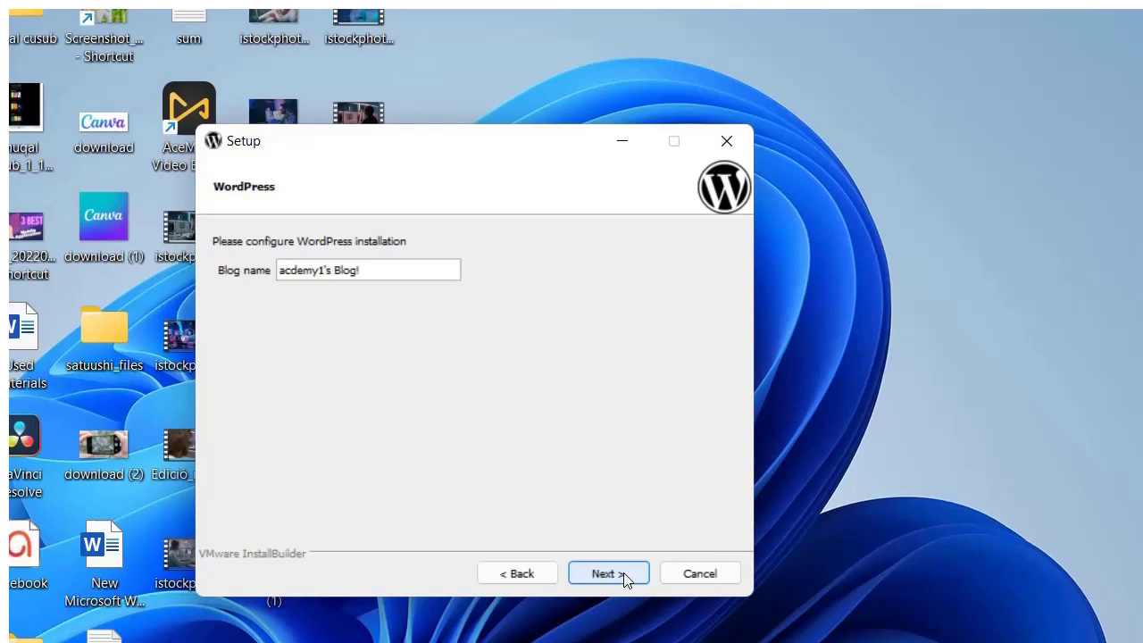
Keep the blog name acdemy1's Blog! and try enabling mail support with GMail as provider
left_click(623, 576)
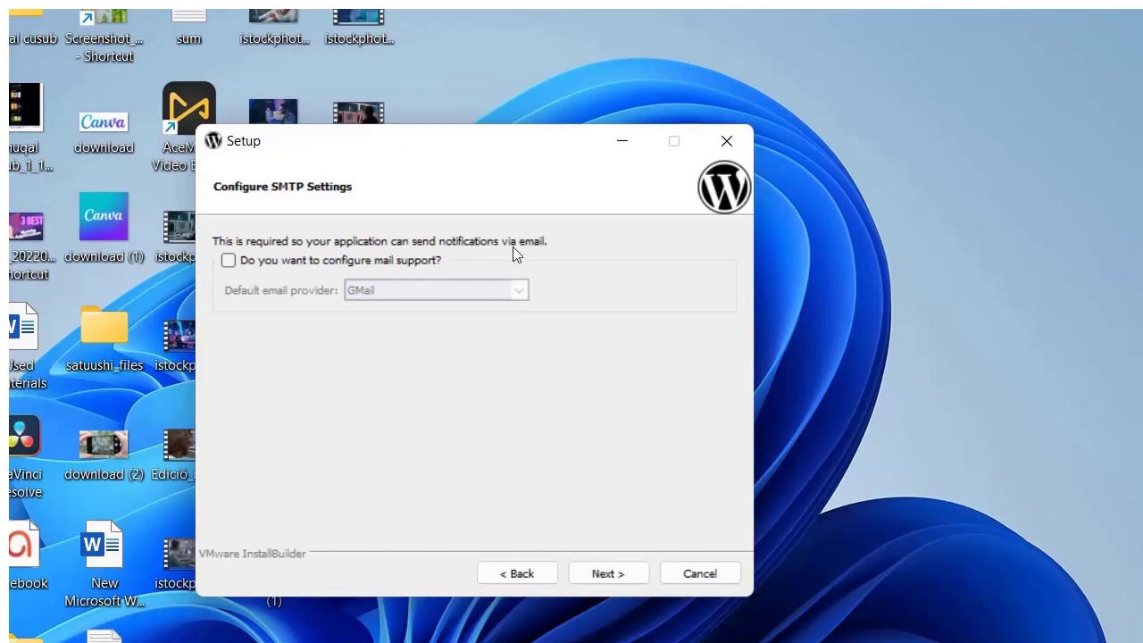
left_click(254, 262)
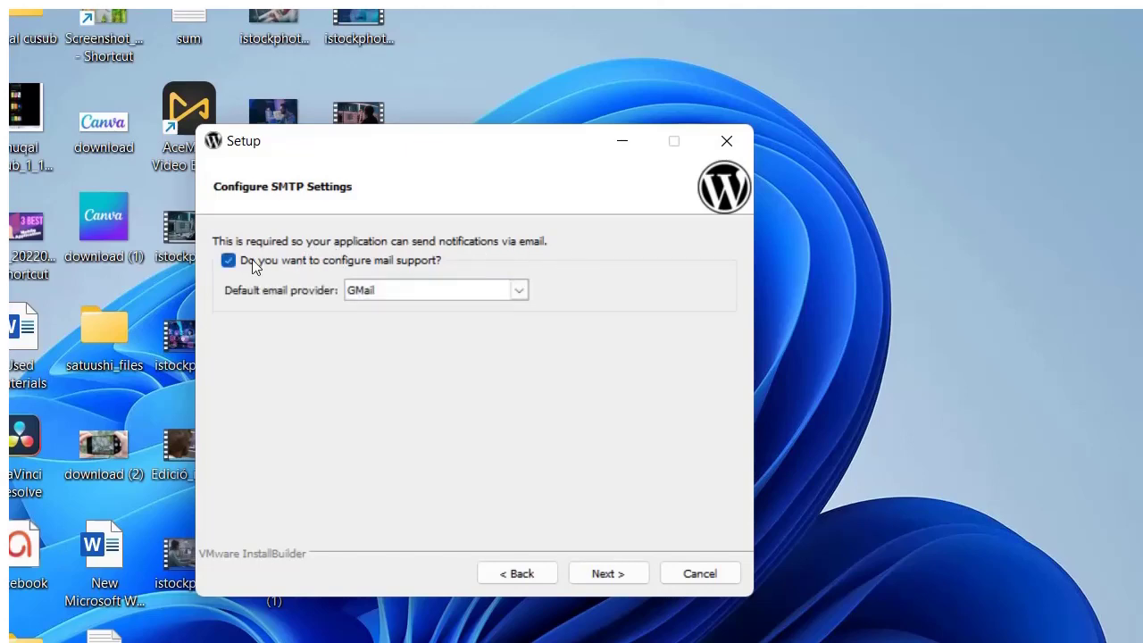
left_click(391, 294)
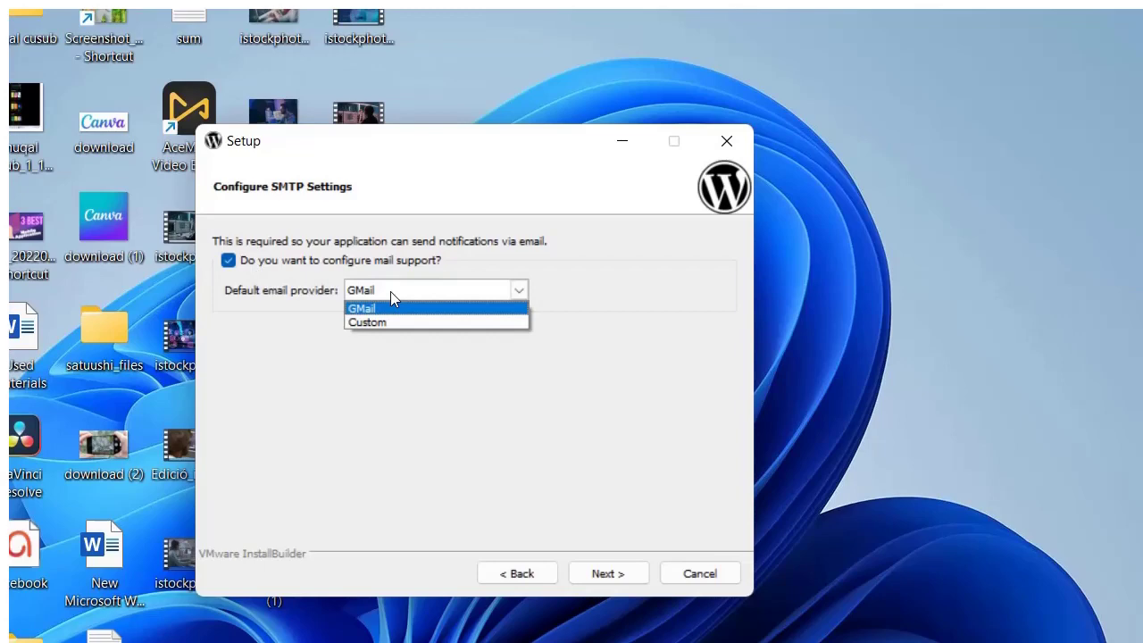
left_click(576, 258)
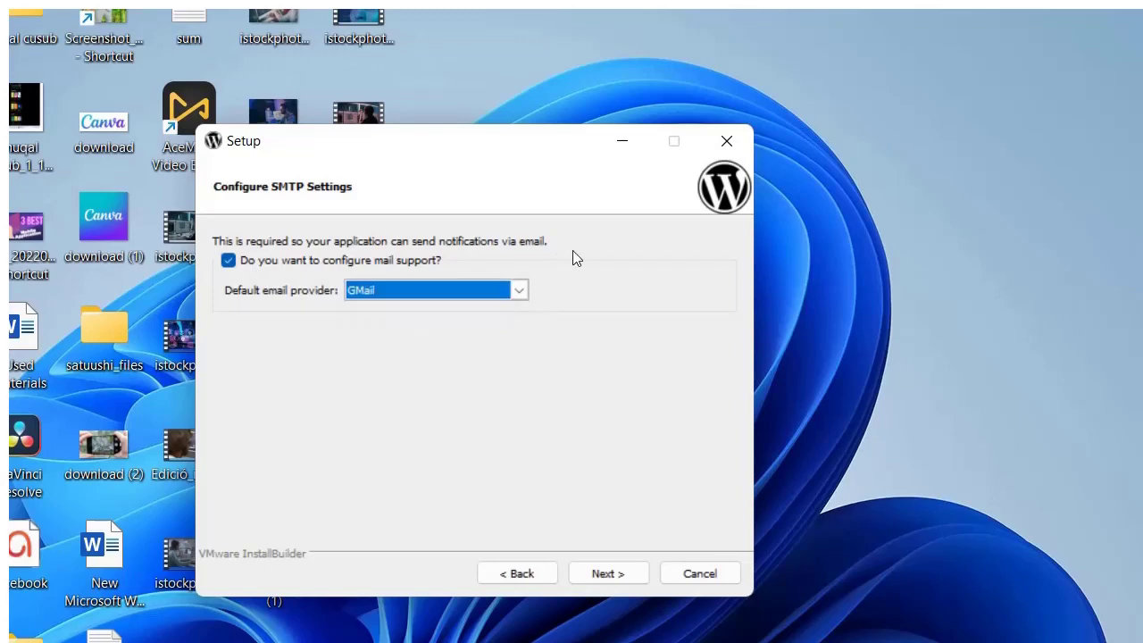
left_click(605, 573)
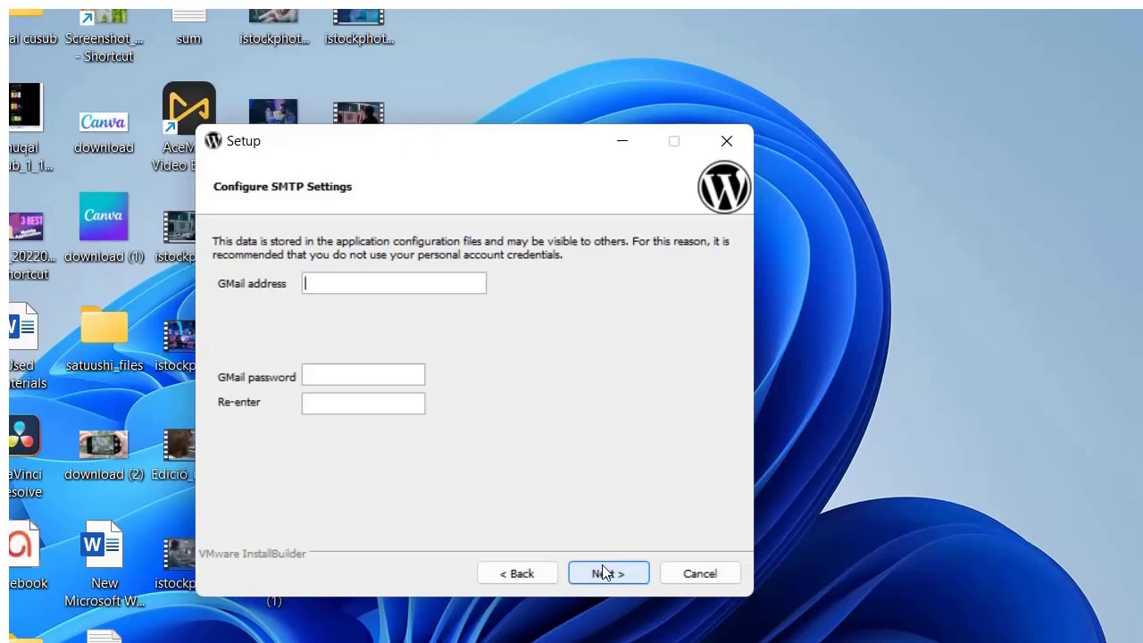
Go back, turn mail support off again, and continue without configuring mail
left_click(513, 572)
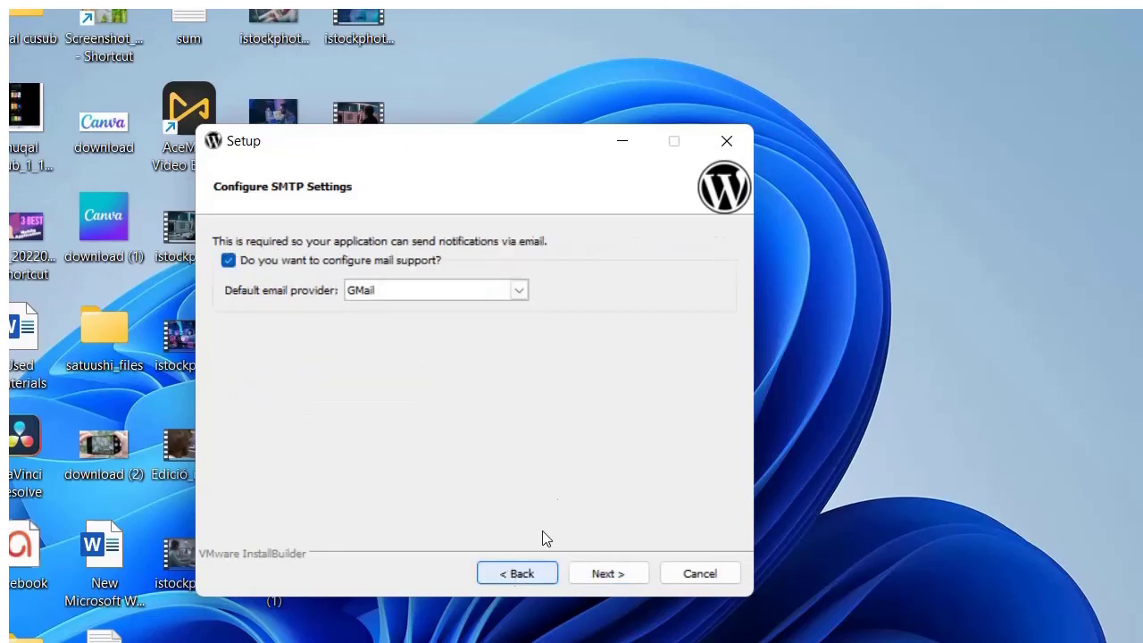
left_click(228, 264)
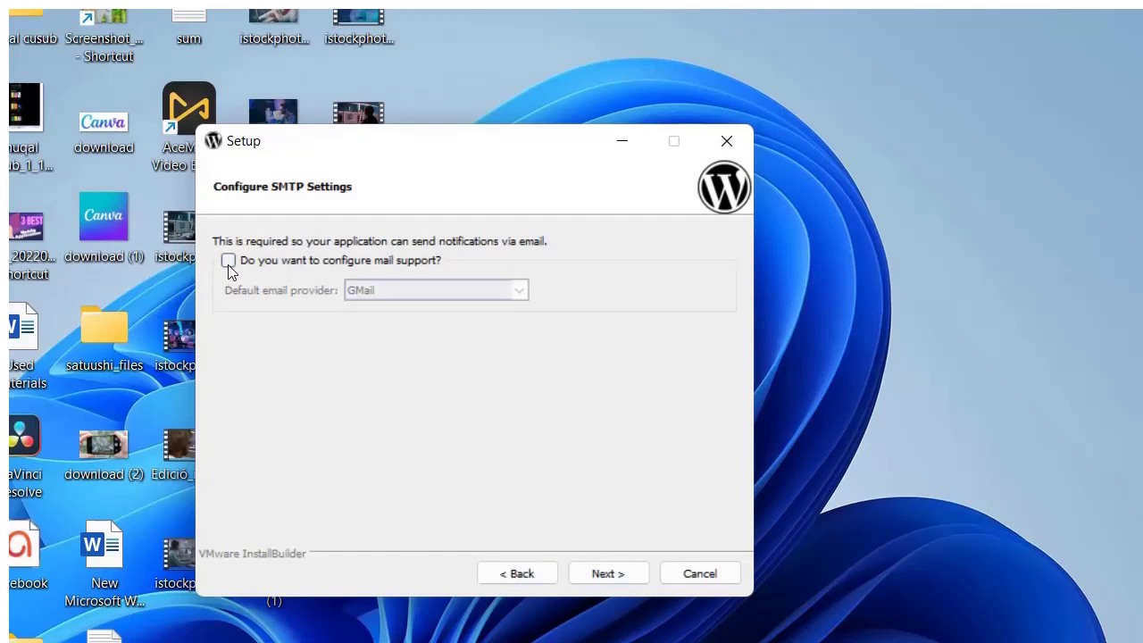
left_click(612, 580)
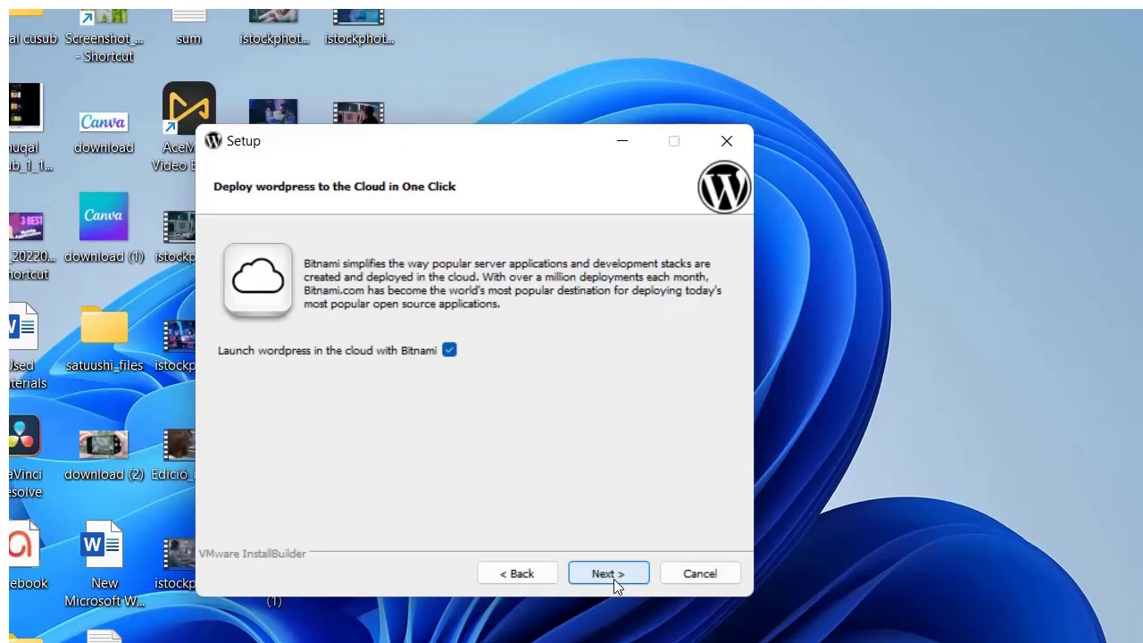
Skip past the 'Deploy wordpress to the Cloud in One Click' page
left_click(614, 578)
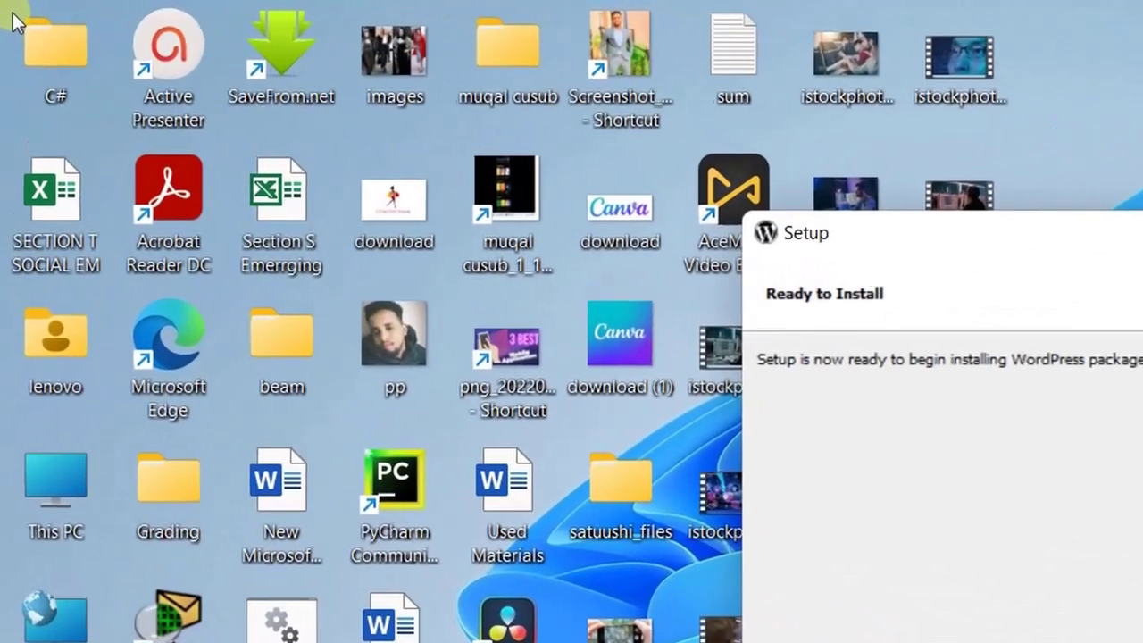
Begin installing WordPress packaged by Bitnami from the Ready to Install page
left_click(651, 409)
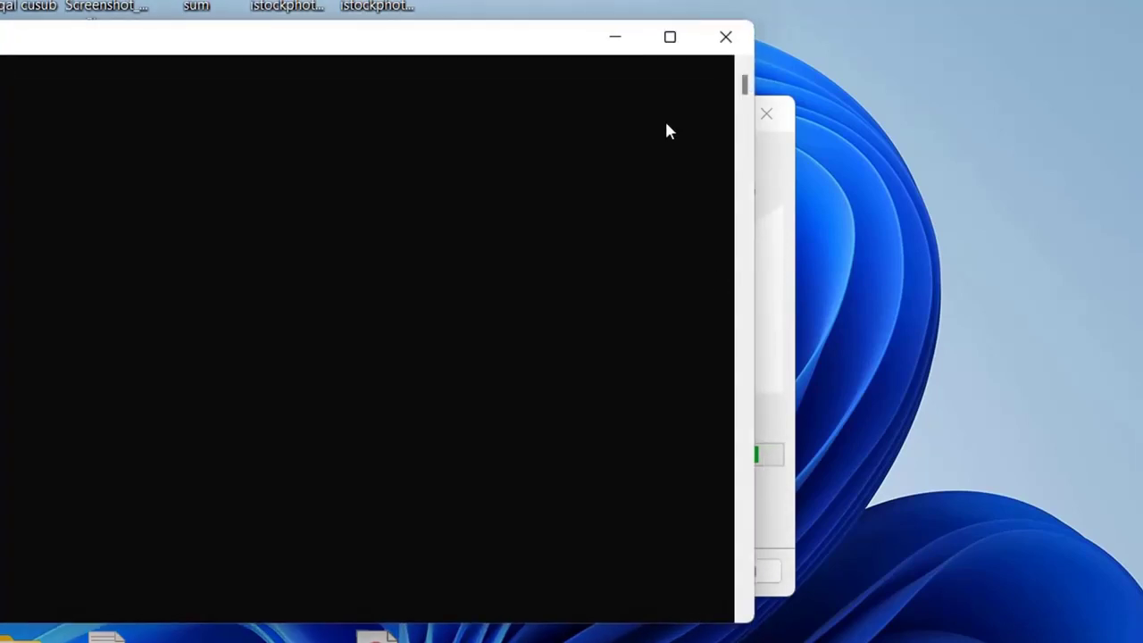
Minimize the console window and wait for installation to reach the Completing Setup page
left_click(615, 36)
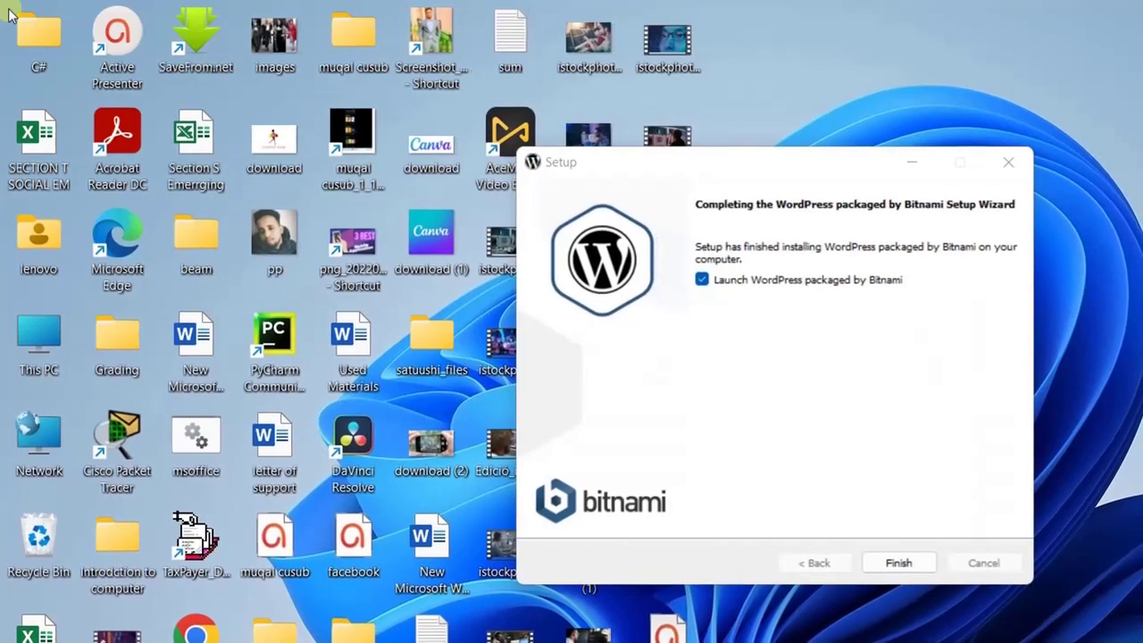
Finish the wizard with 'Launch WordPress packaged by Bitnami' checked to open 127.0.0.1
left_click(900, 563)
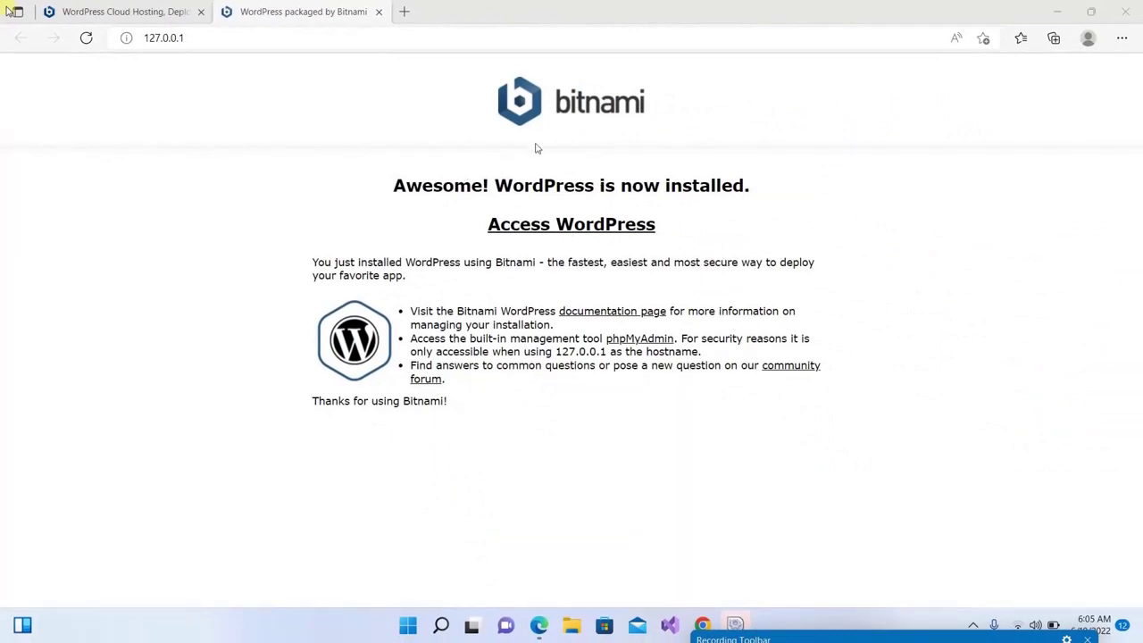
Launch the new site at 127.0.0.1/wordpress and browse its default Hello world! post
left_click(560, 228)
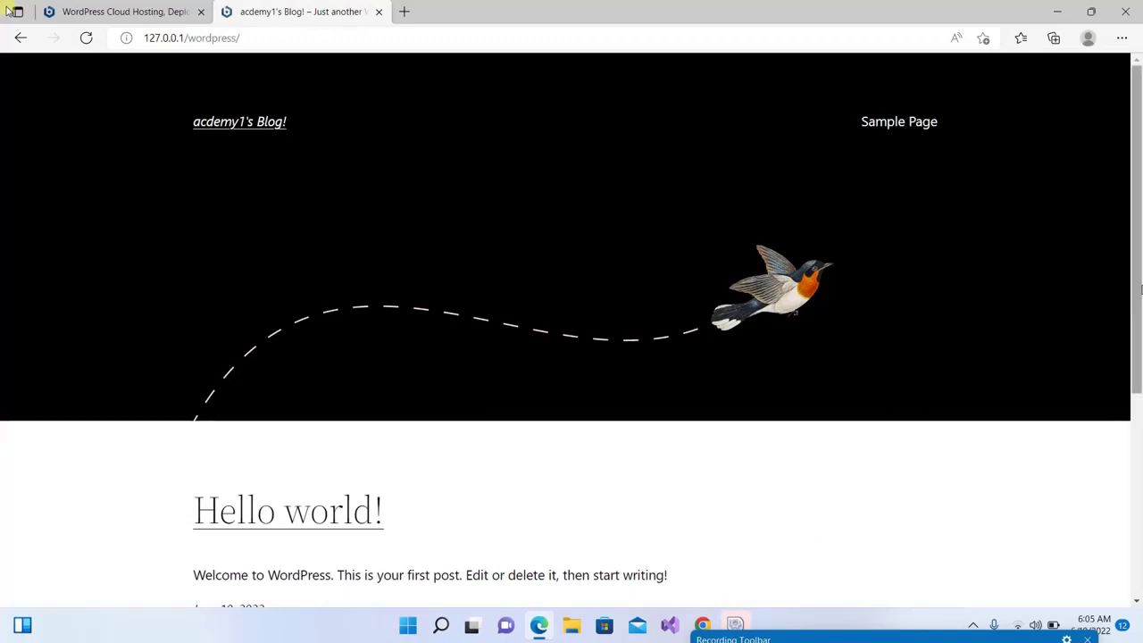
scroll(1139, 289, "down", 1)
scroll(1139, 288, "up", 1)
left_click_drag(1137, 185, 1140, 386)
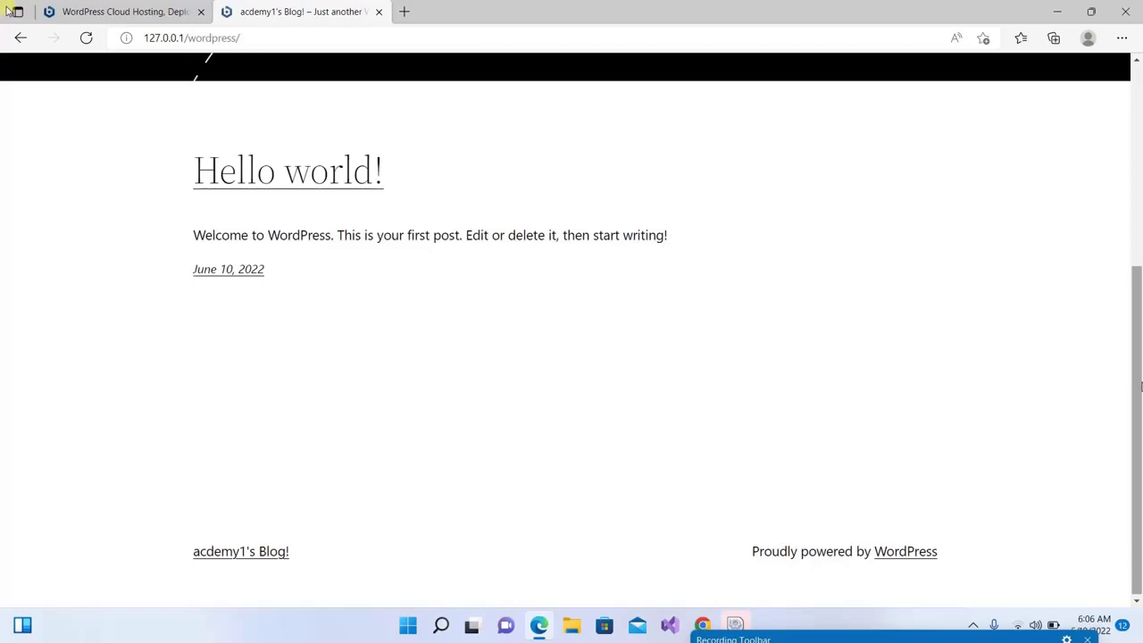
left_click_drag(1141, 335, 1142, 80)
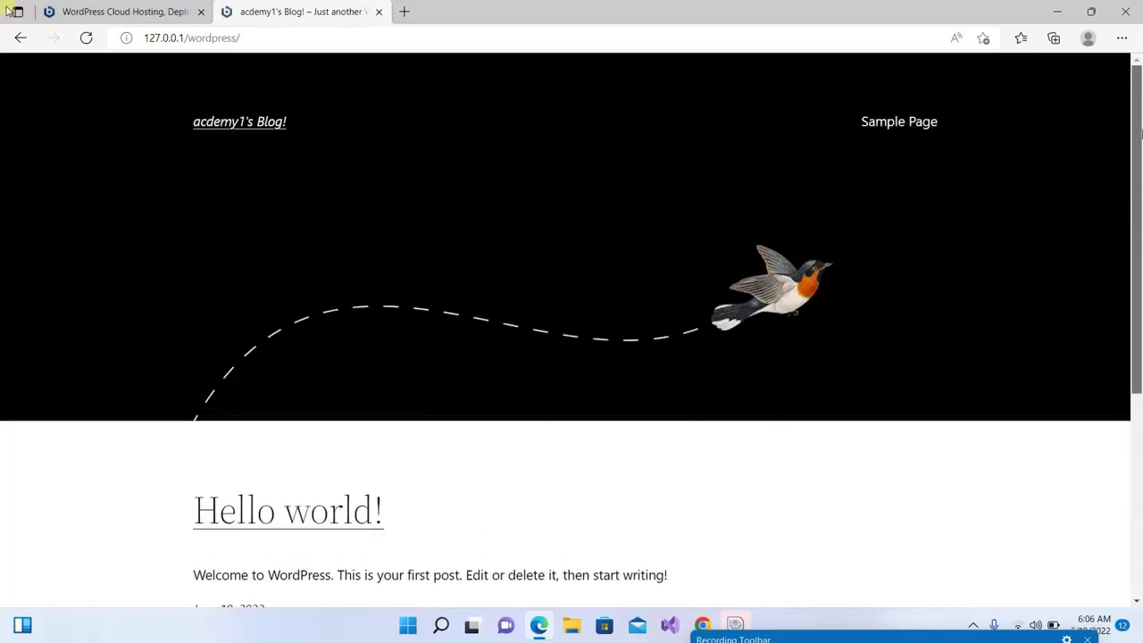